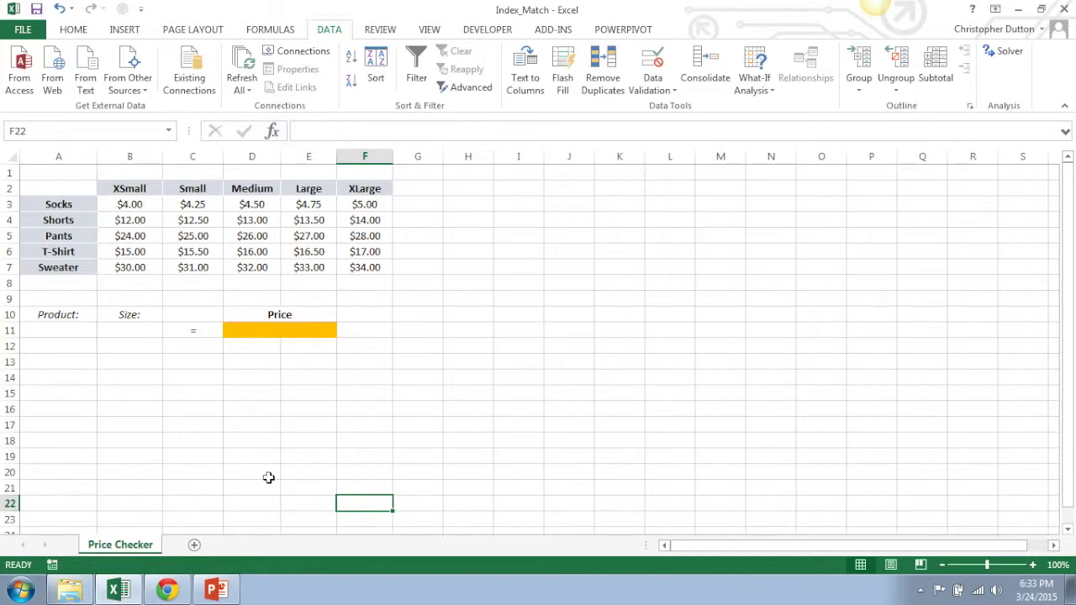
# - Switch from Excel to the PowerPoint slide explaining the INDEX function
pyautogui.click(218, 591)
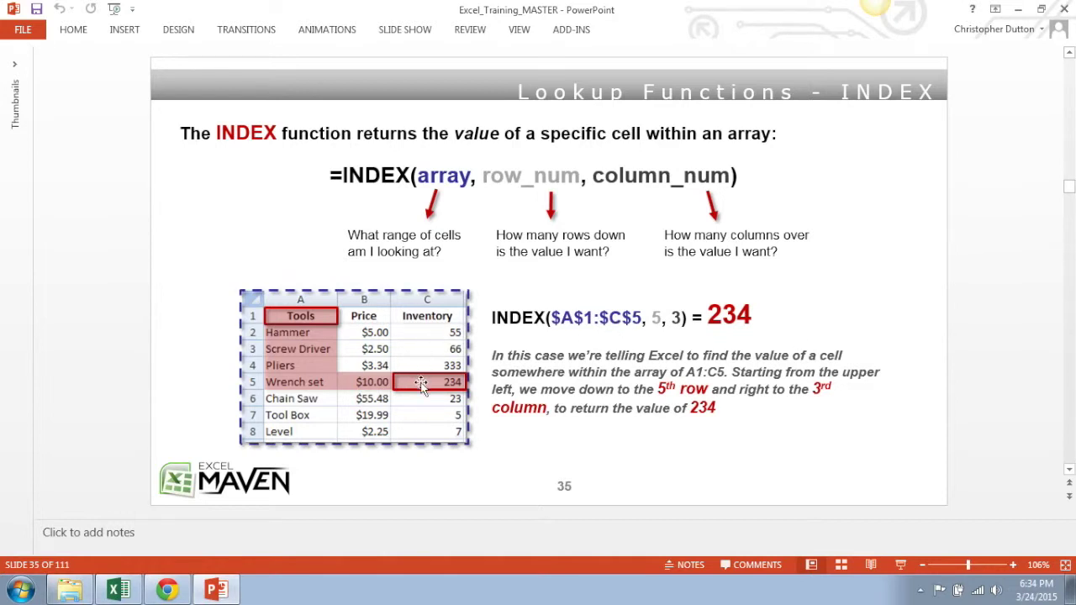
# - Advance from slide 35 to slide 36, which explains the MATCH function
pyautogui.scroll(-1, 421, 384)
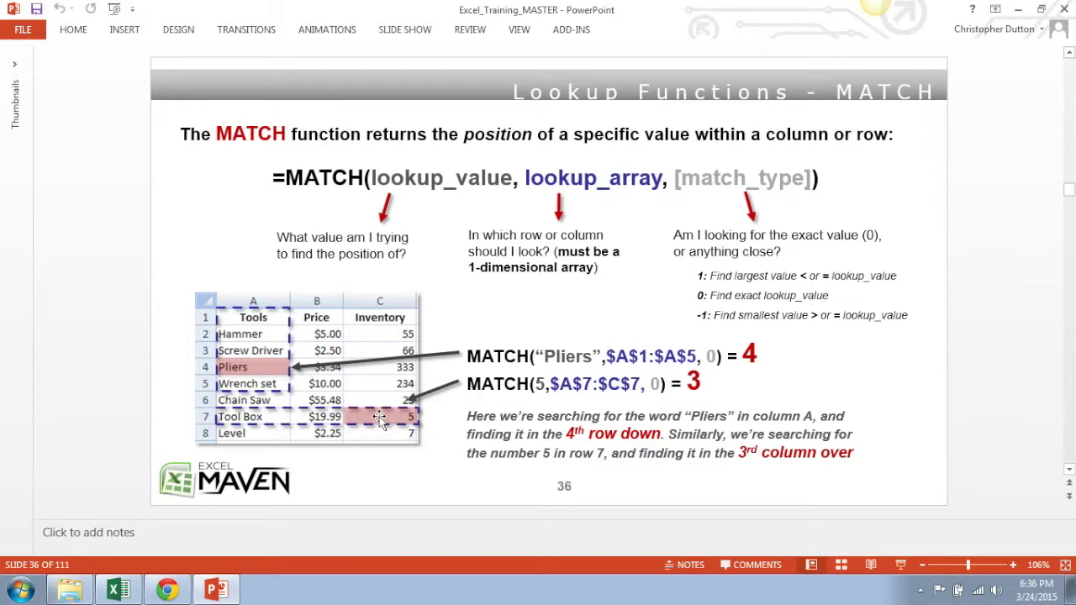
# - Return to the Index_Match workbook's Price Checker sheet in Excel
pyautogui.hotkey('alt', 'Tab')
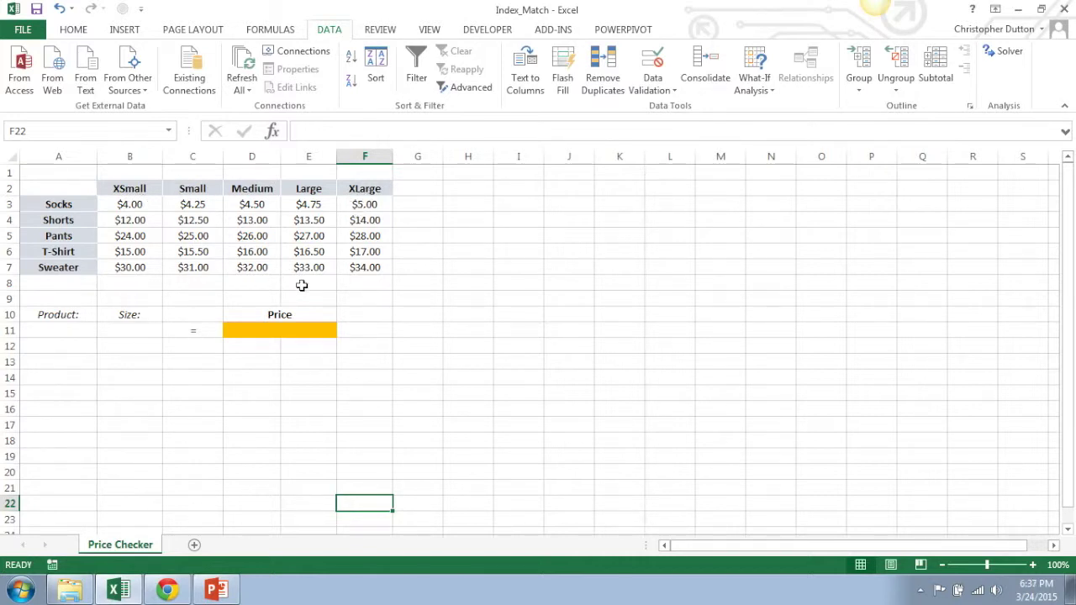
pyautogui.click(273, 330)
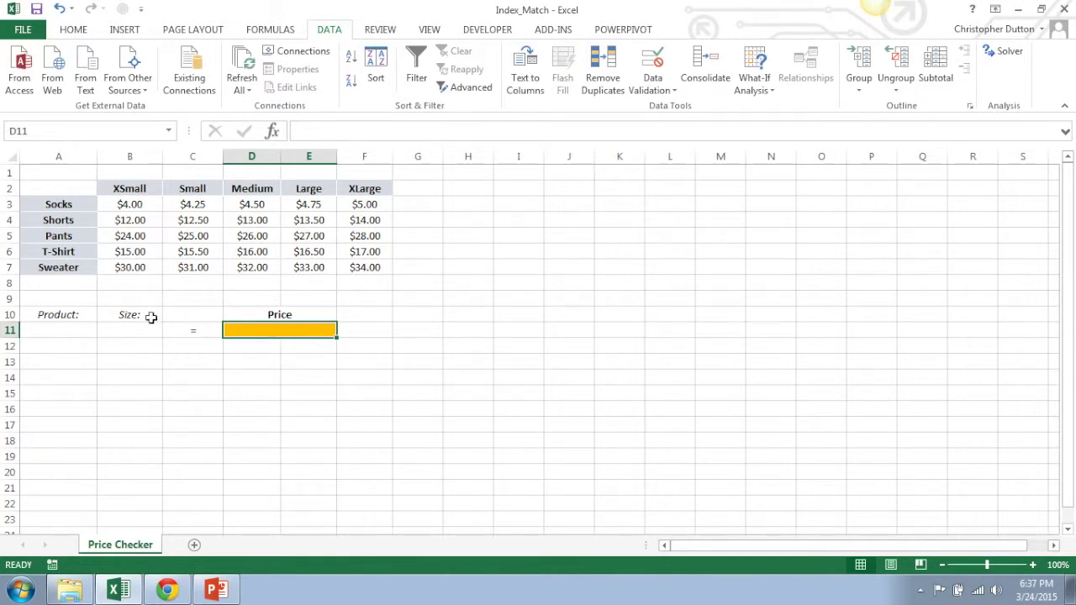
pyautogui.click(48, 336)
pyautogui.click(129, 330)
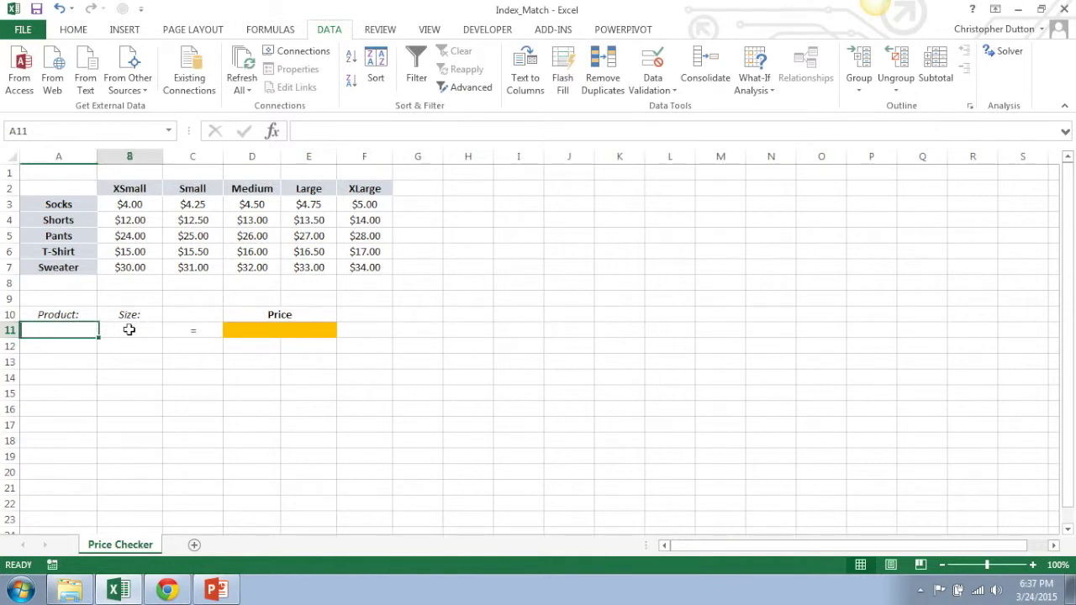
pyautogui.click(74, 328)
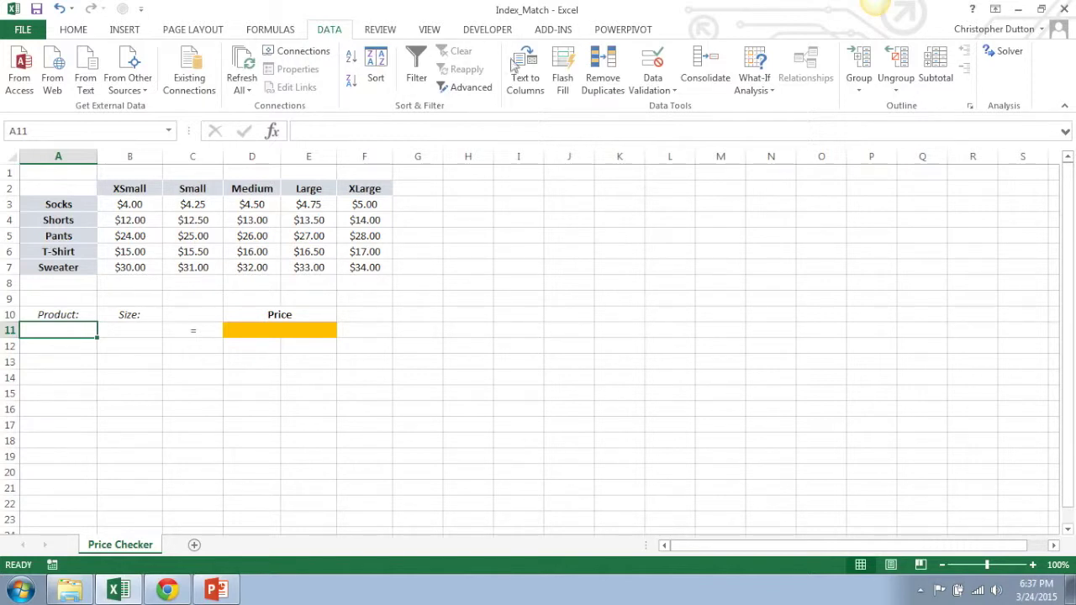
# - Give A11 a list validation dropdown sourced from $A$3:$A$7 and choose T-Shirt
pyautogui.click(654, 84)
pyautogui.click(677, 118)
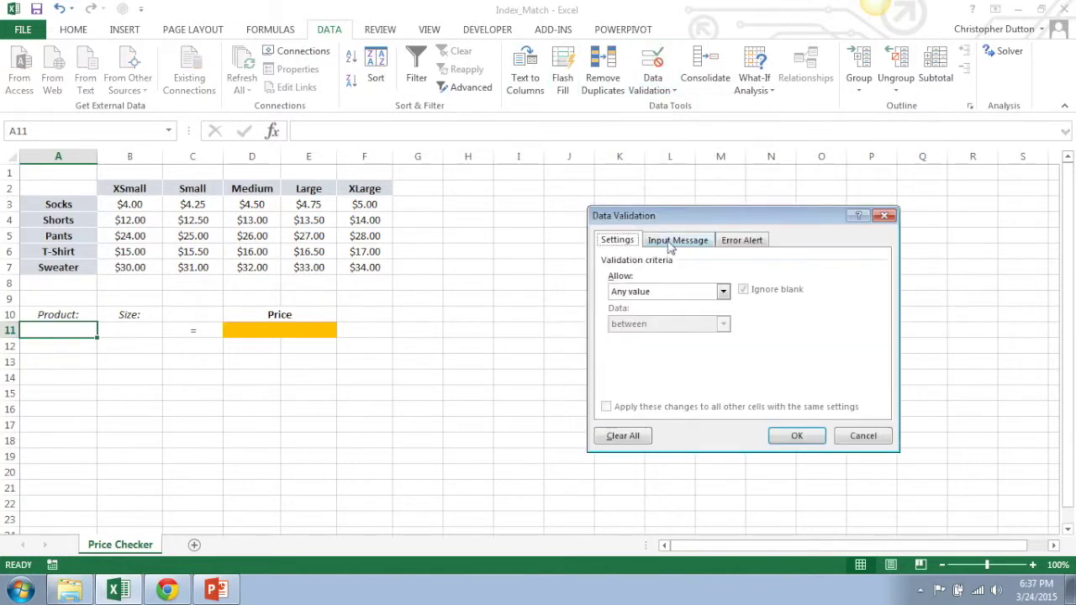
pyautogui.click(714, 290)
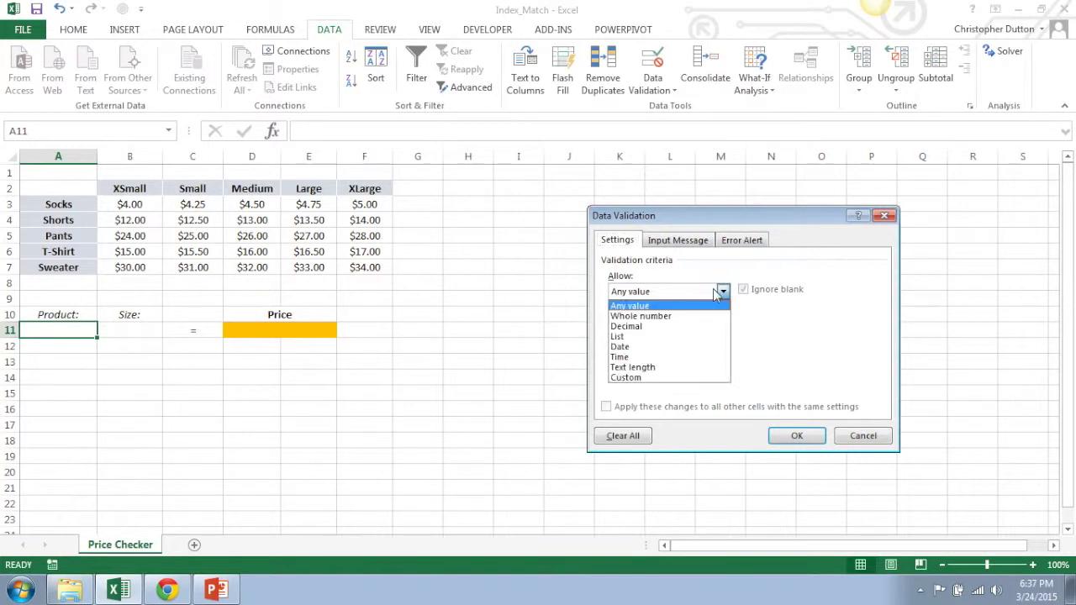
pyautogui.click(626, 336)
pyautogui.click(814, 355)
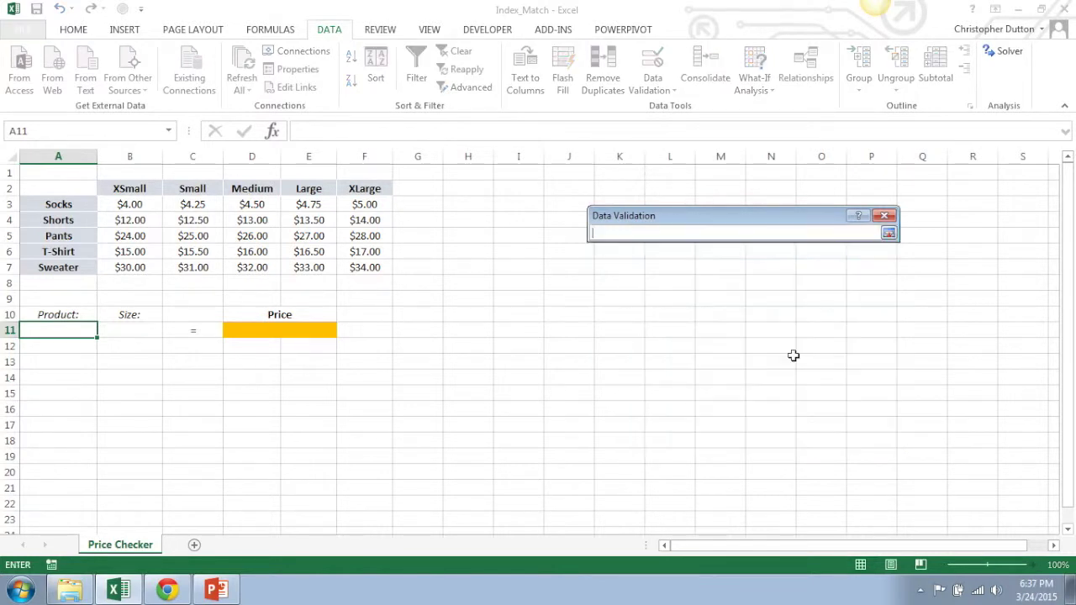
pyautogui.moveTo(84, 204); pyautogui.dragTo(76, 263)
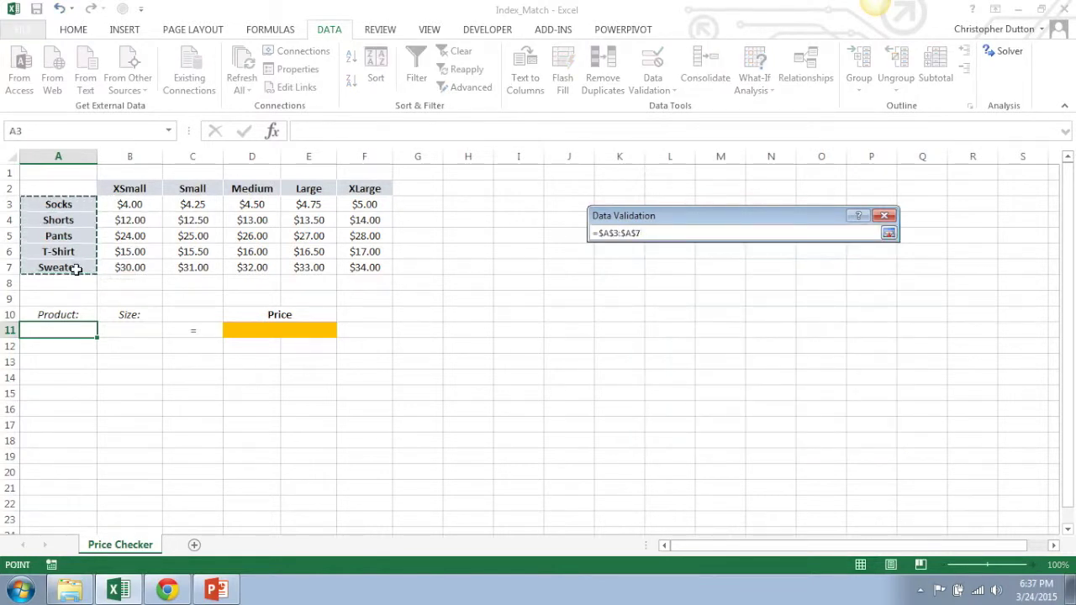
pyautogui.click(889, 233)
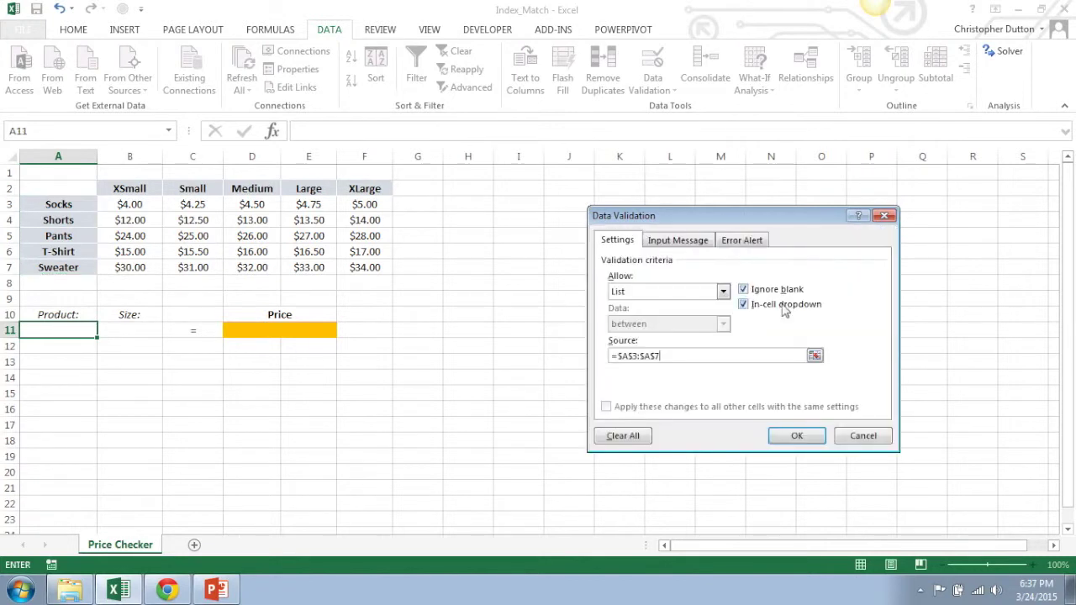
pyautogui.click(796, 436)
pyautogui.click(102, 333)
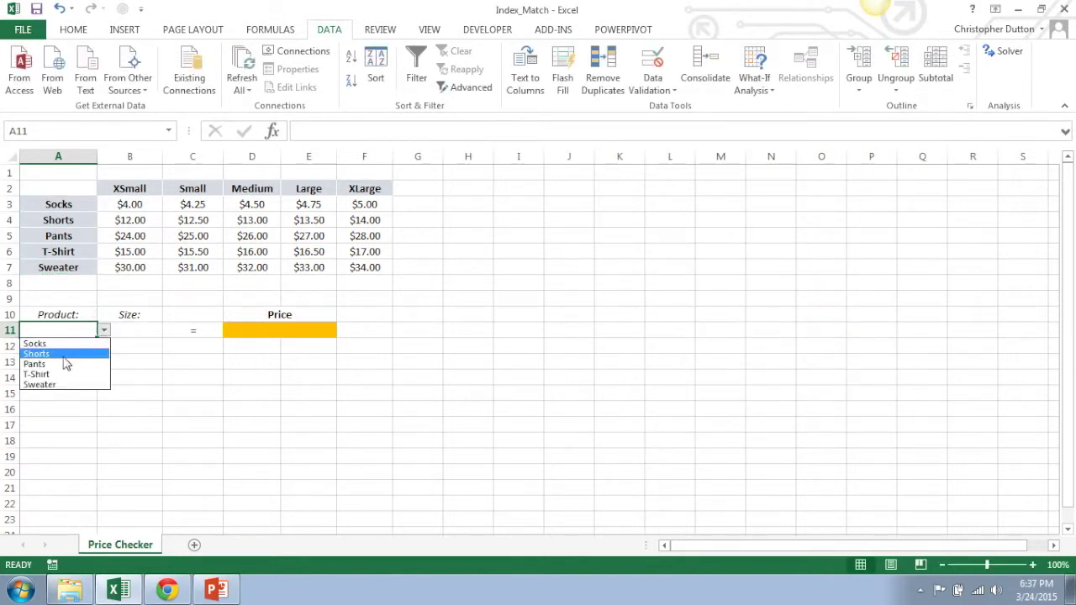
pyautogui.click(67, 354)
pyautogui.click(104, 331)
pyautogui.click(73, 376)
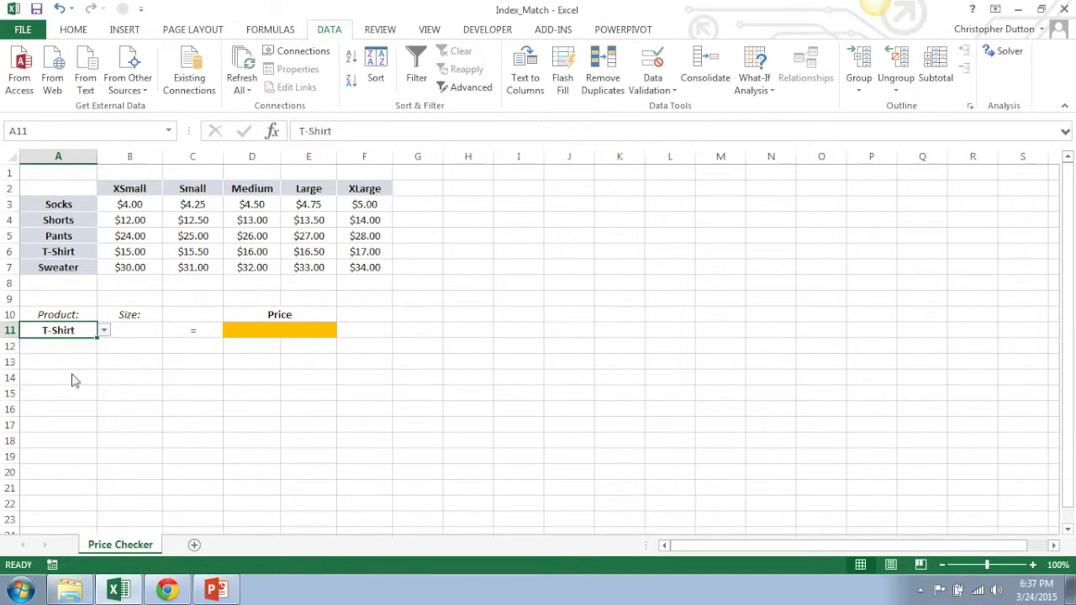
# - Give B11 a list validation dropdown sourced from $B$2:$F$2 and choose Small
pyautogui.click(133, 332)
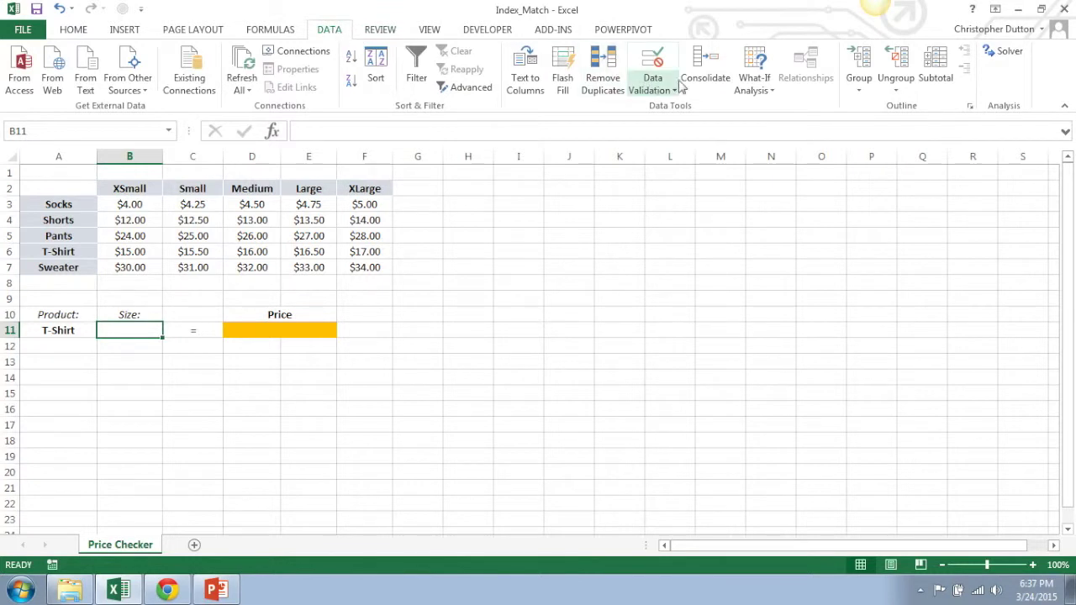
pyautogui.click(653, 86)
pyautogui.click(660, 107)
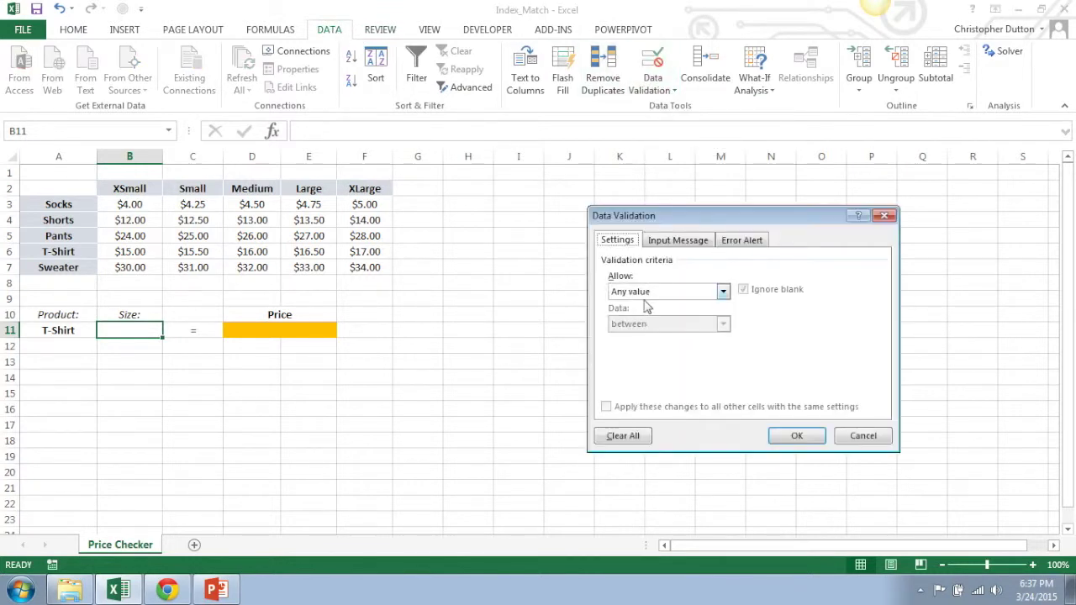
pyautogui.click(644, 298)
pyautogui.click(639, 341)
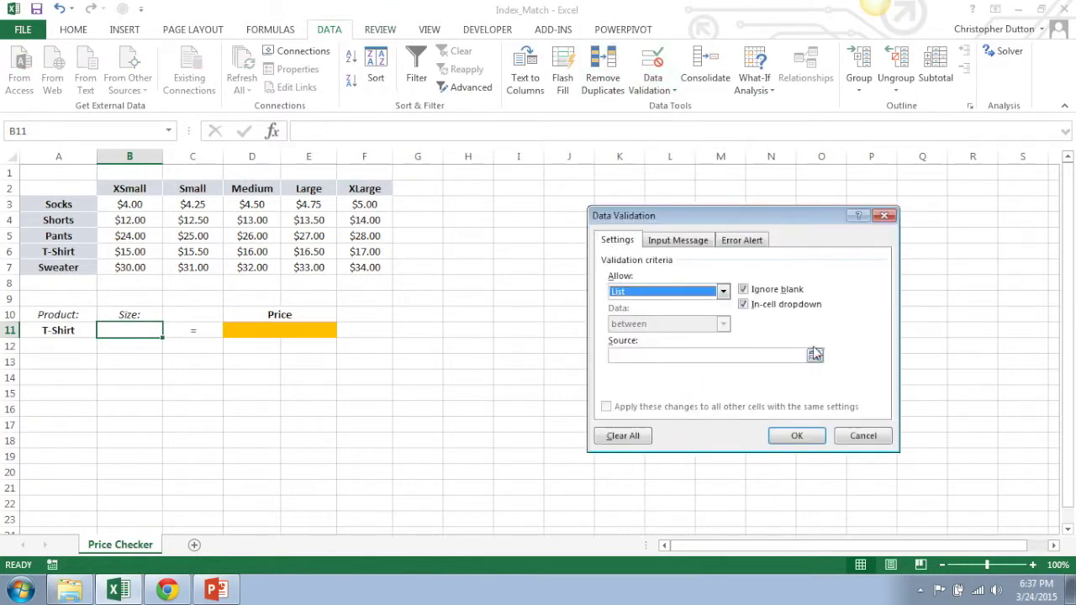
pyautogui.click(815, 354)
pyautogui.click(158, 190)
pyautogui.moveTo(160, 189); pyautogui.dragTo(363, 187)
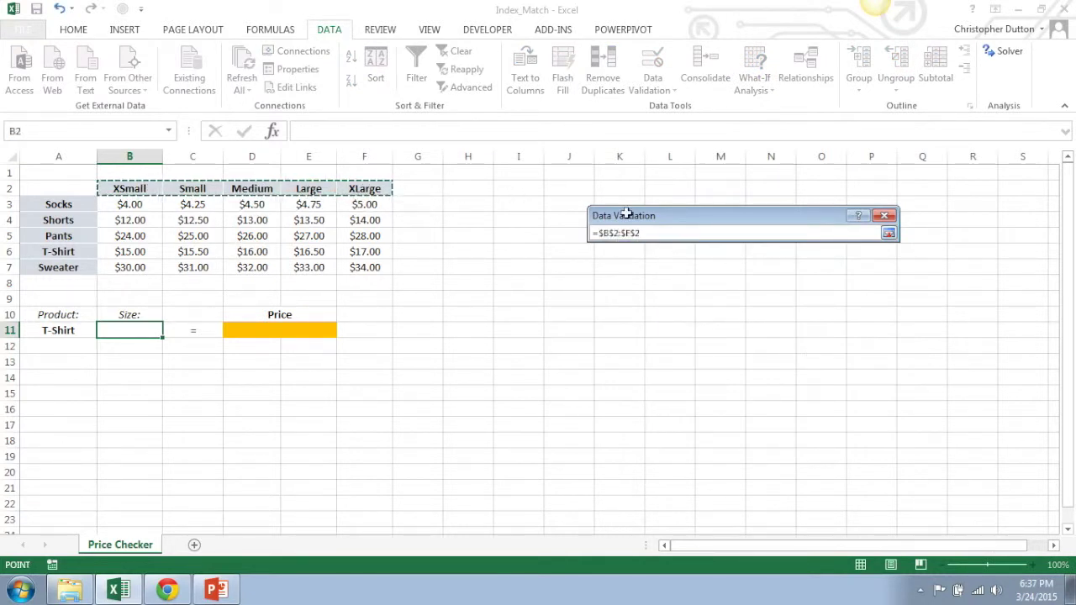
pyautogui.click(889, 233)
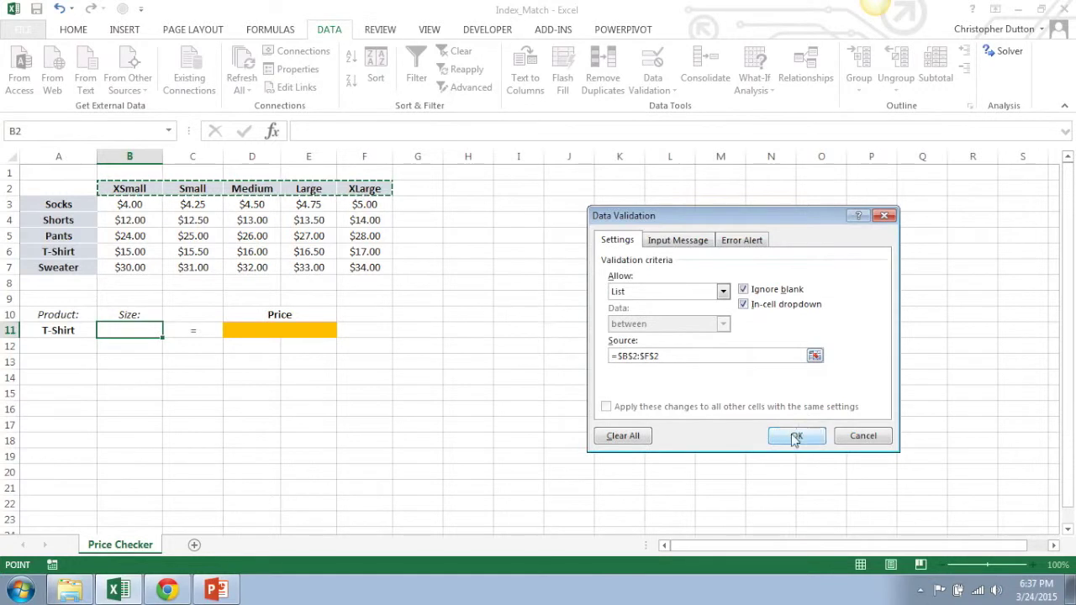
pyautogui.click(796, 436)
pyautogui.click(169, 332)
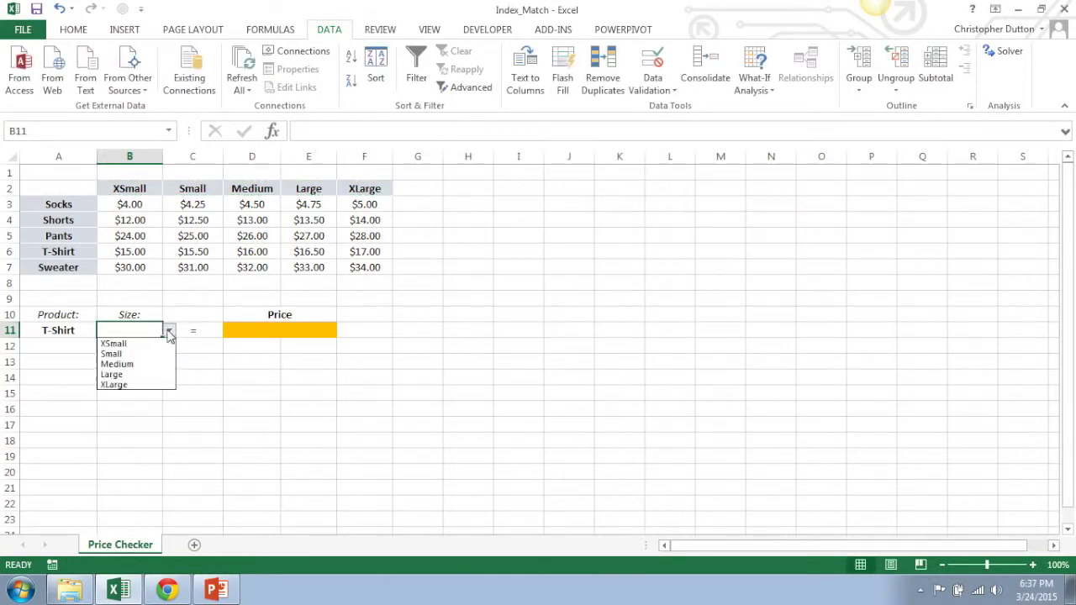
pyautogui.click(136, 354)
pyautogui.click(273, 328)
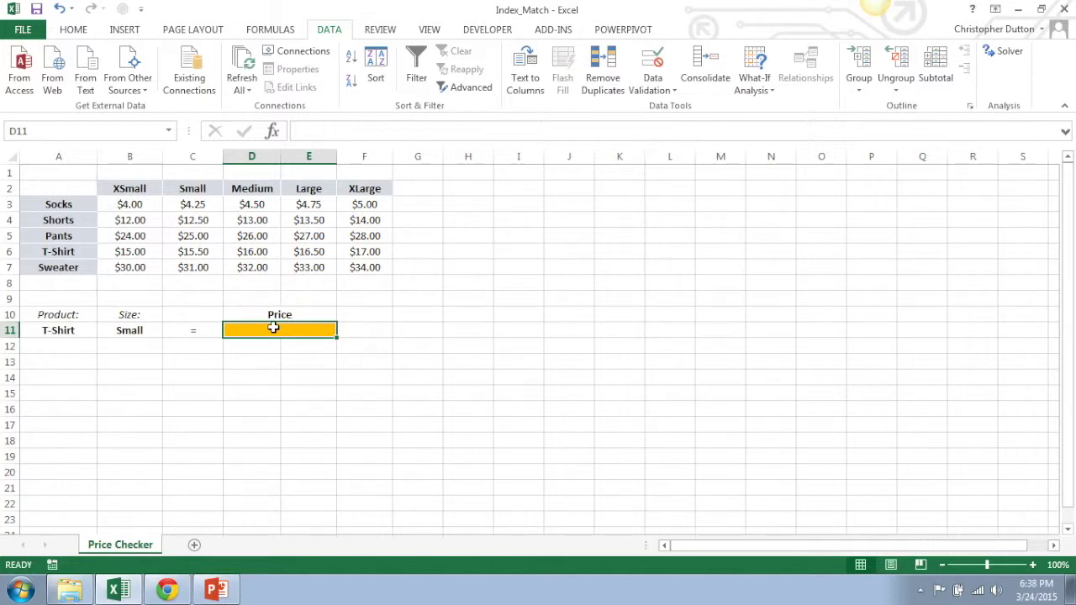
# - In D11 start =INDEX(B3:F7,MATCH(A11,A3:A7,0), to find the product row
pyautogui.write('=INDEX(')
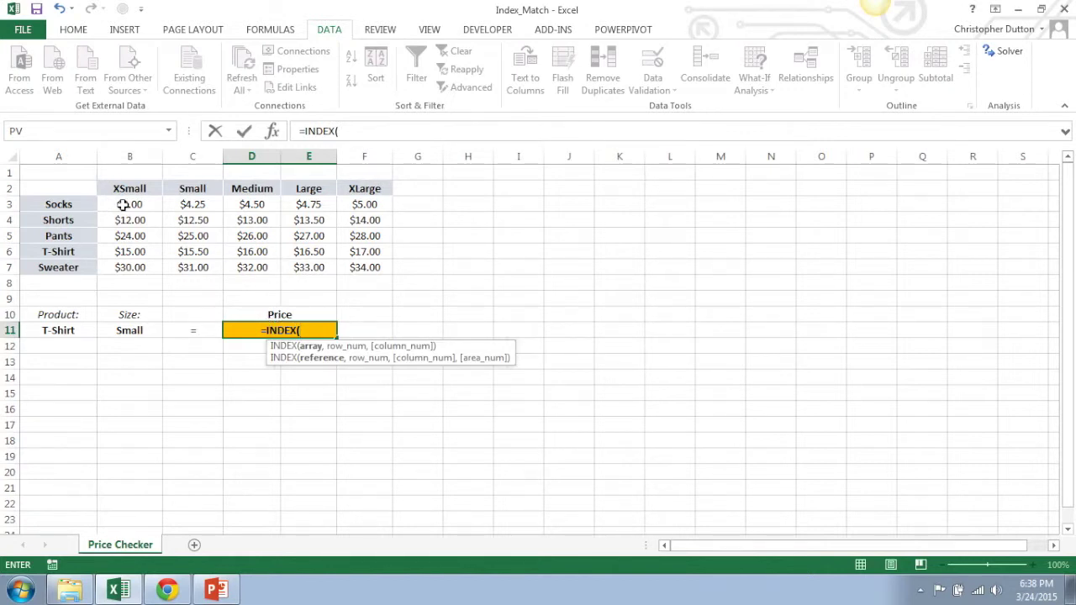
pyautogui.moveTo(125, 204); pyautogui.dragTo(373, 269)
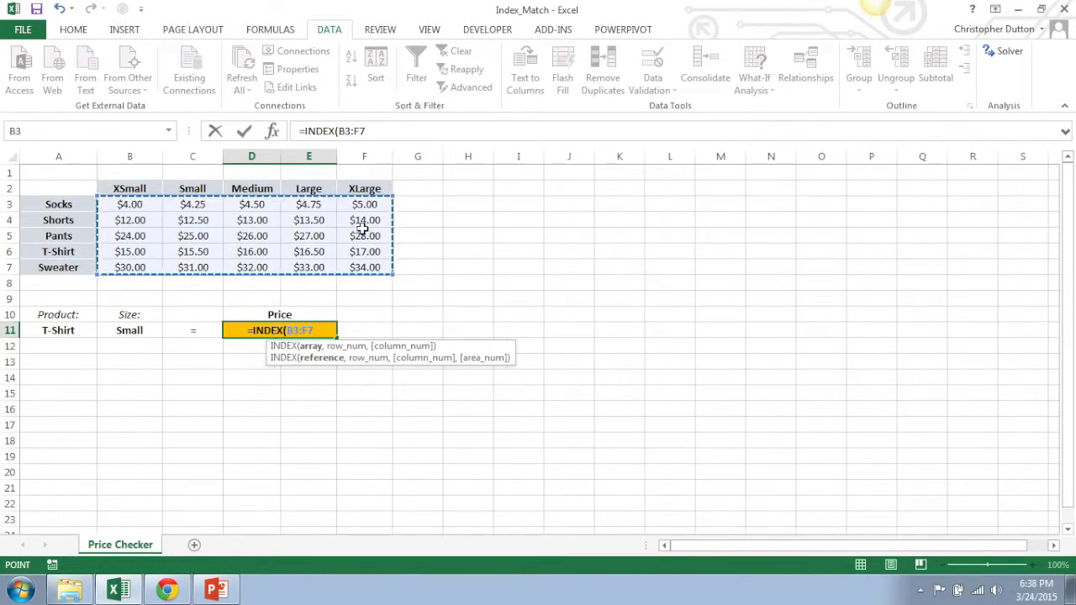
pyautogui.write(',')
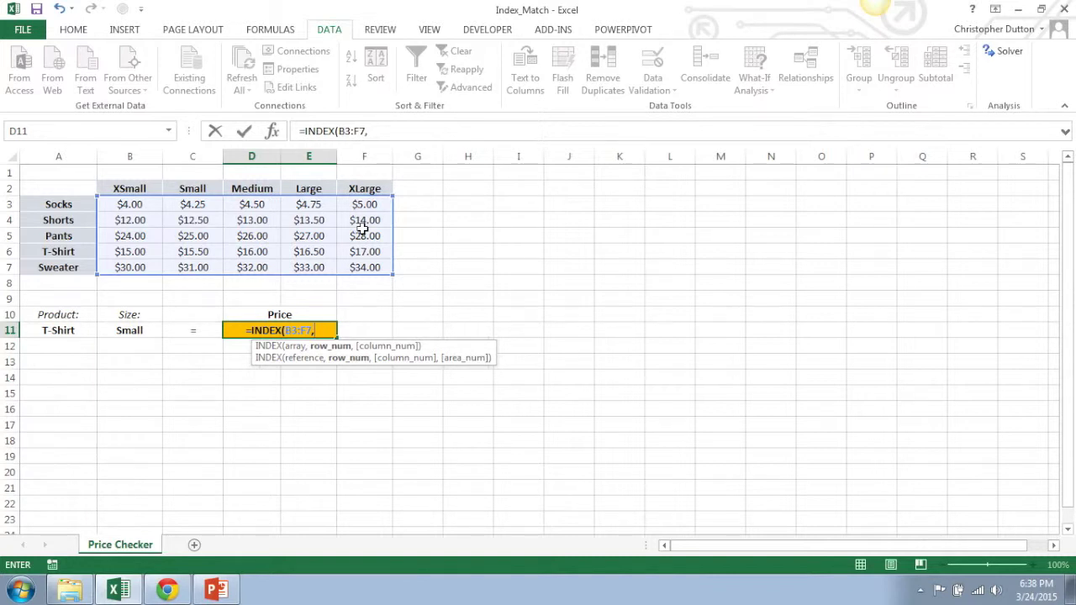
pyautogui.write('MATCH(')
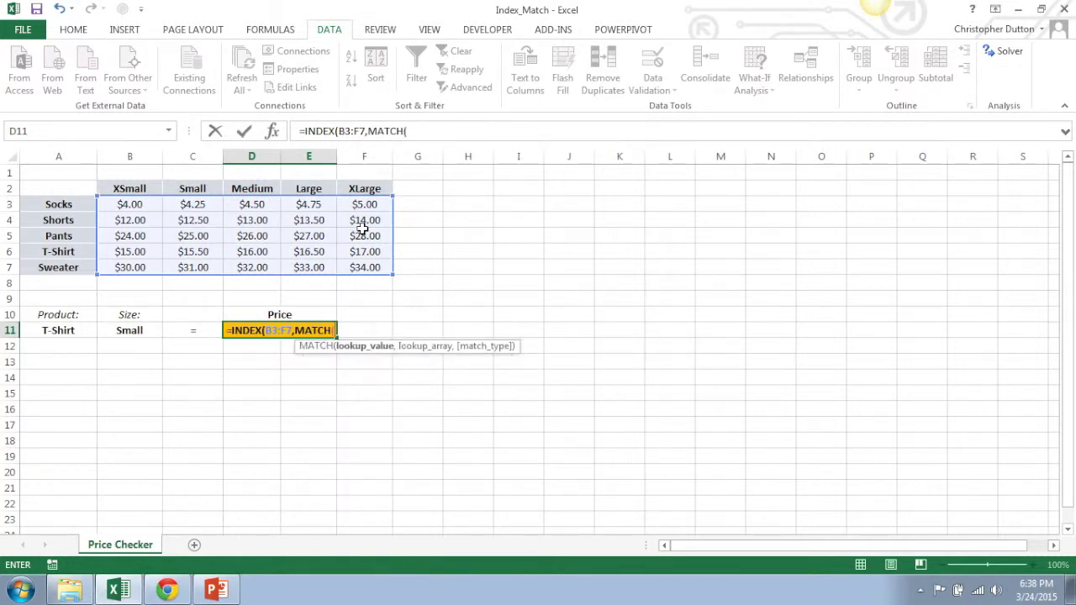
pyautogui.click(54, 330)
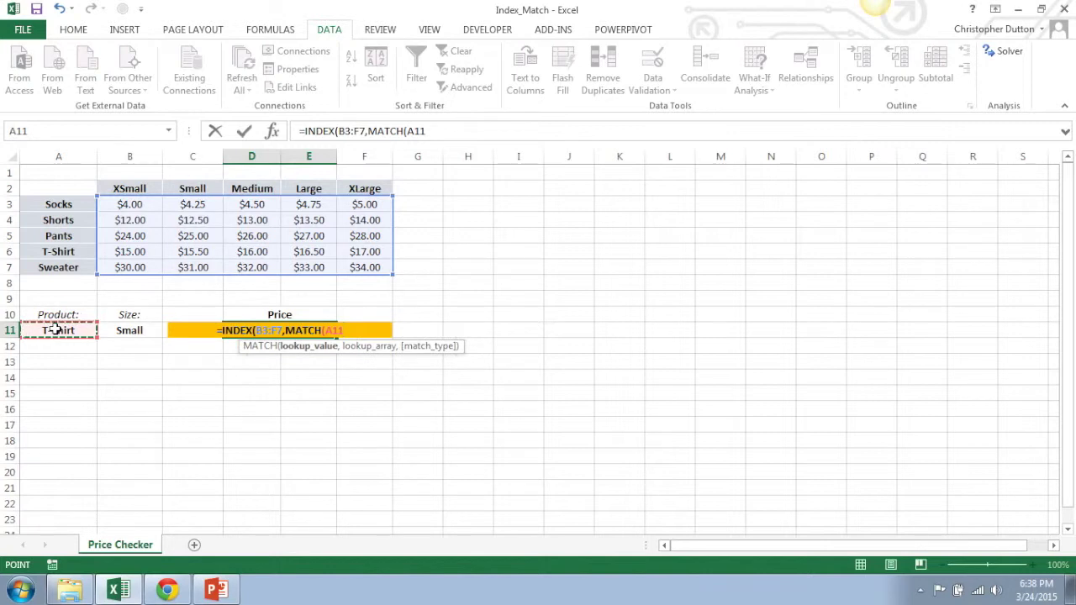
pyautogui.write(',')
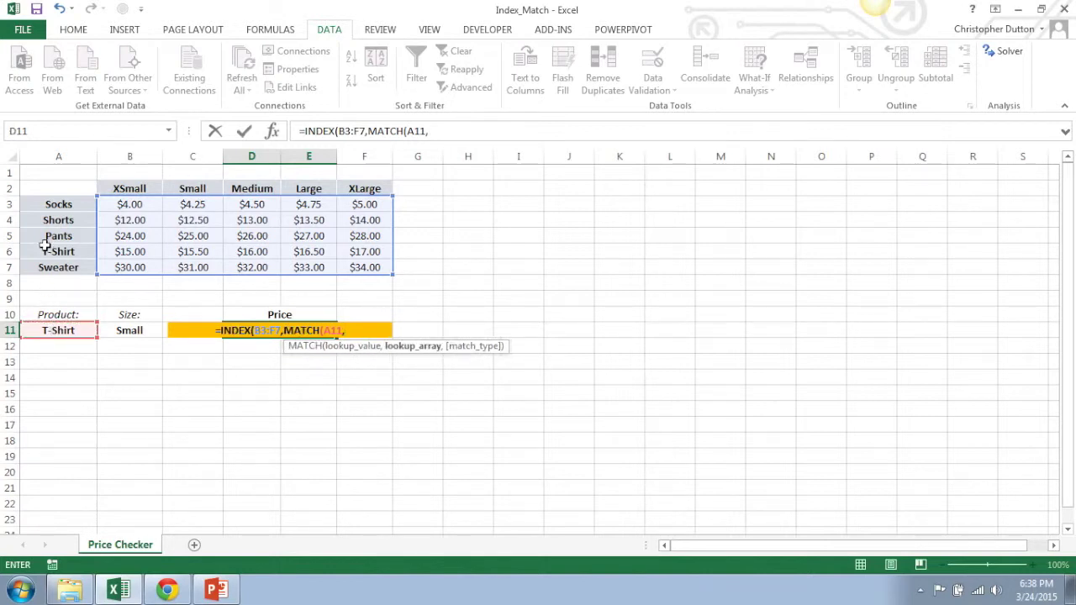
pyautogui.click(62, 204)
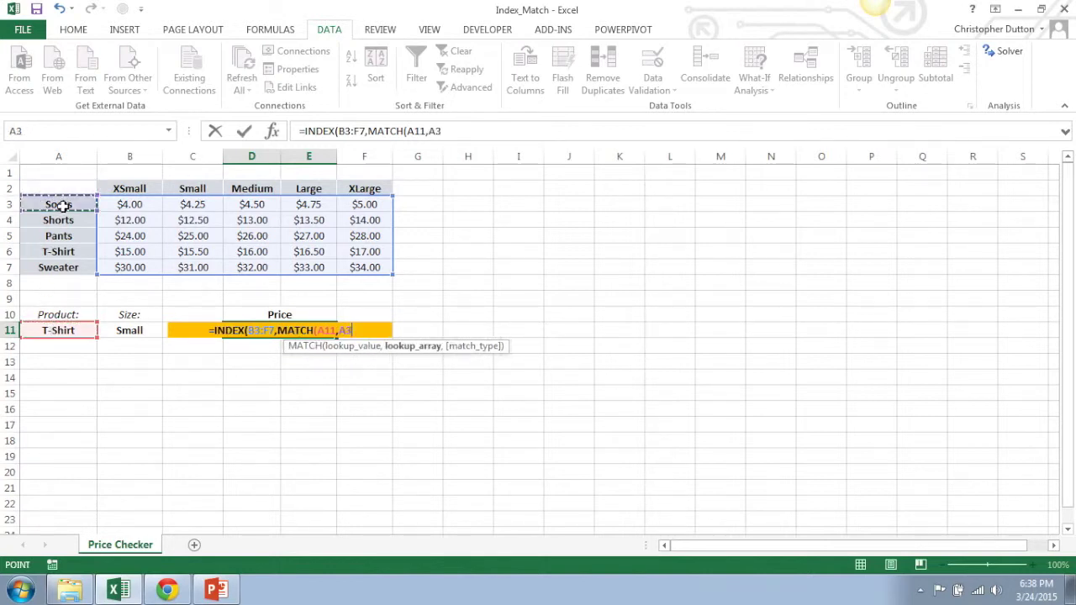
pyautogui.moveTo(61, 204); pyautogui.dragTo(68, 267)
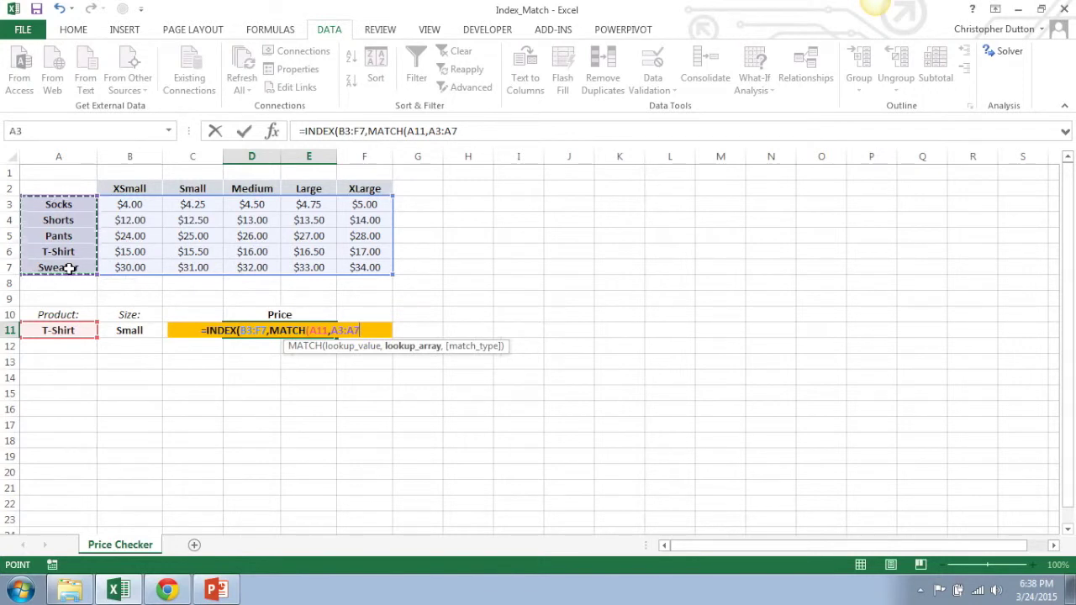
pyautogui.write(',0')
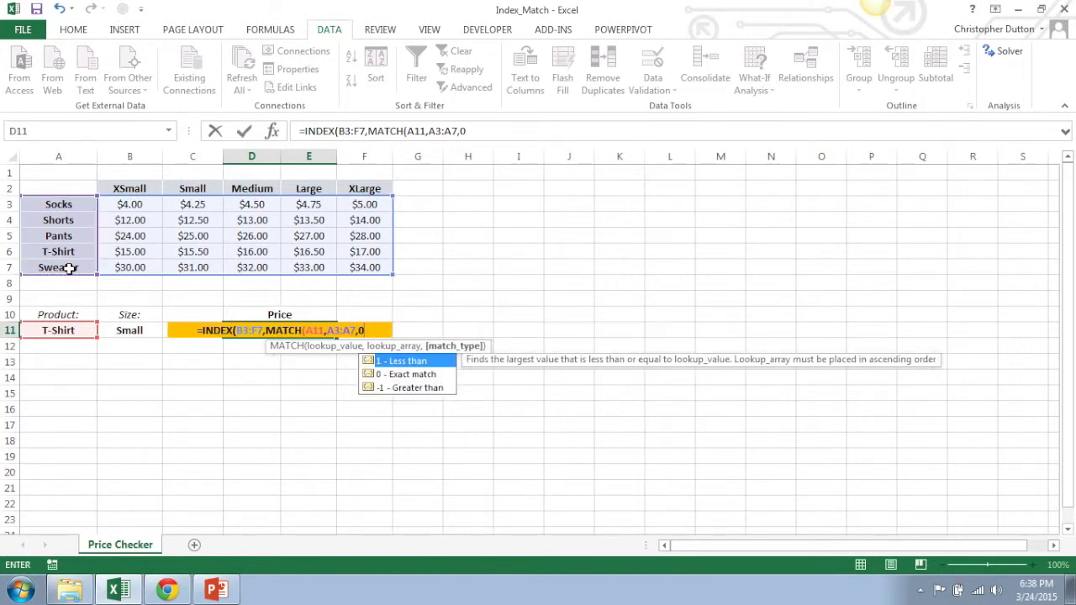
pyautogui.write('),')
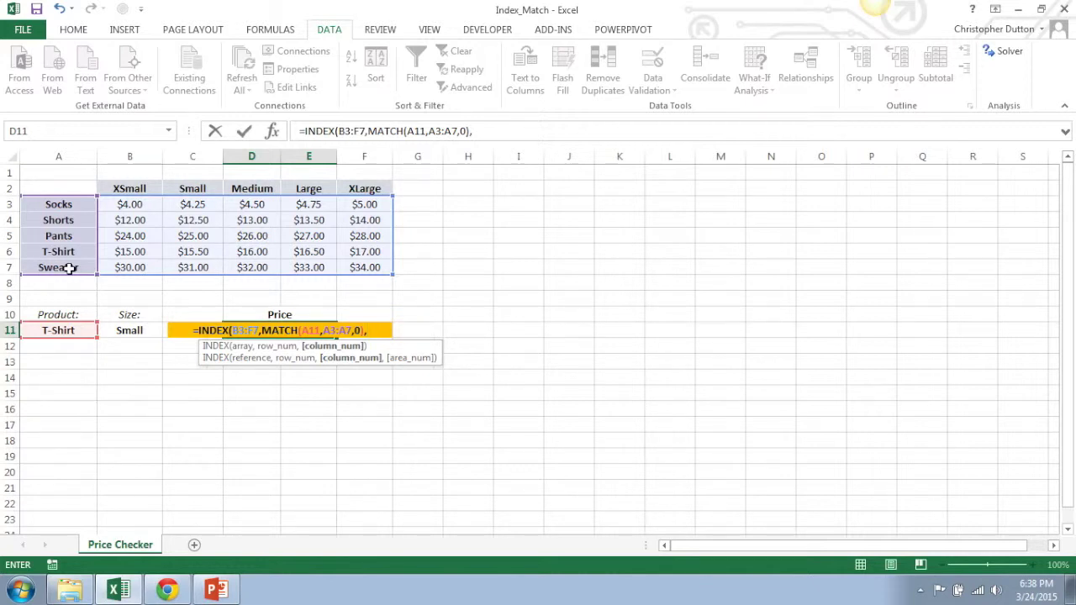
# - Finish the formula with MATCH(B11,B2:F2,0) for the size column, returning $15.50
pyautogui.write('MATCH(')
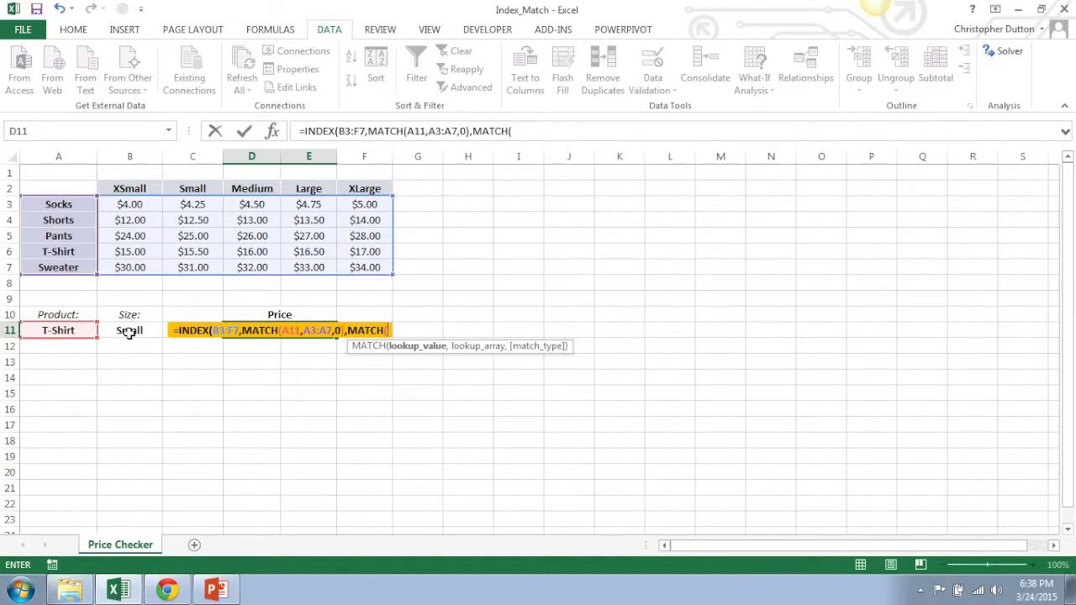
pyautogui.click(137, 329)
pyautogui.write(',')
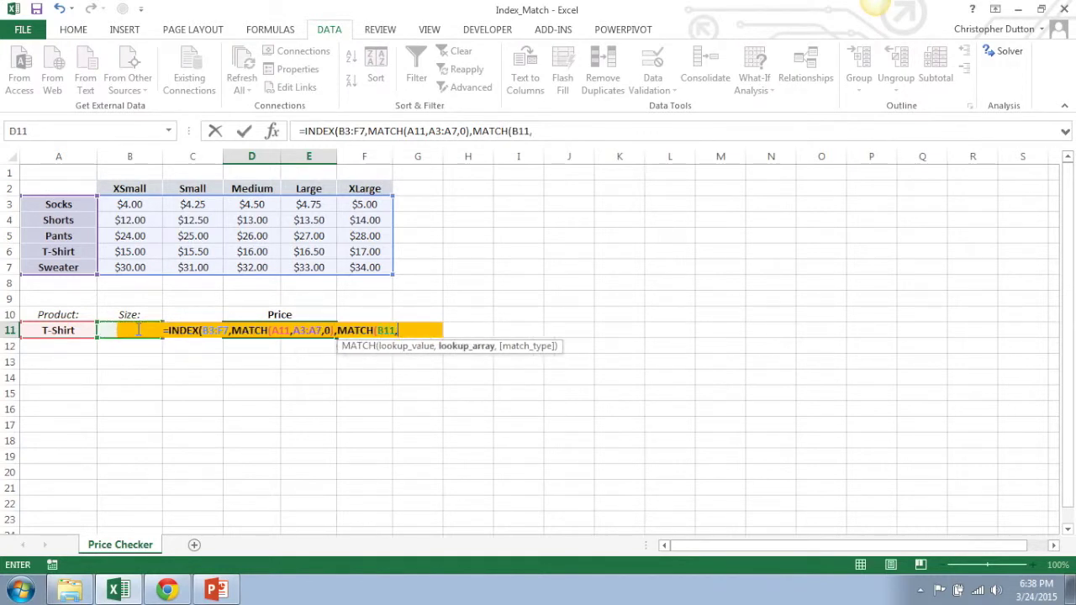
pyautogui.moveTo(137, 187); pyautogui.dragTo(367, 187)
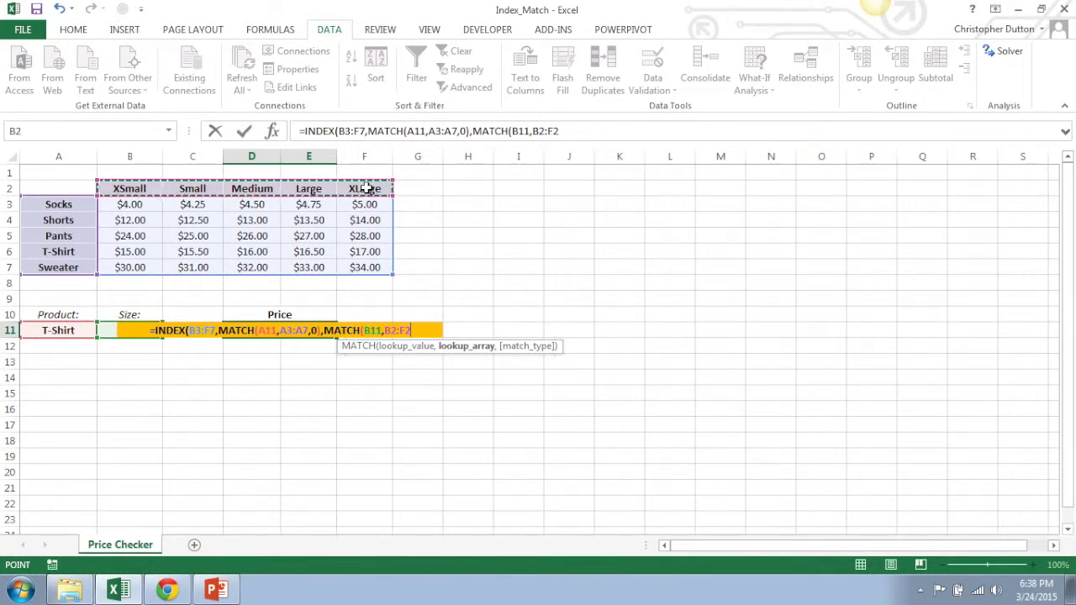
pyautogui.write(',0')
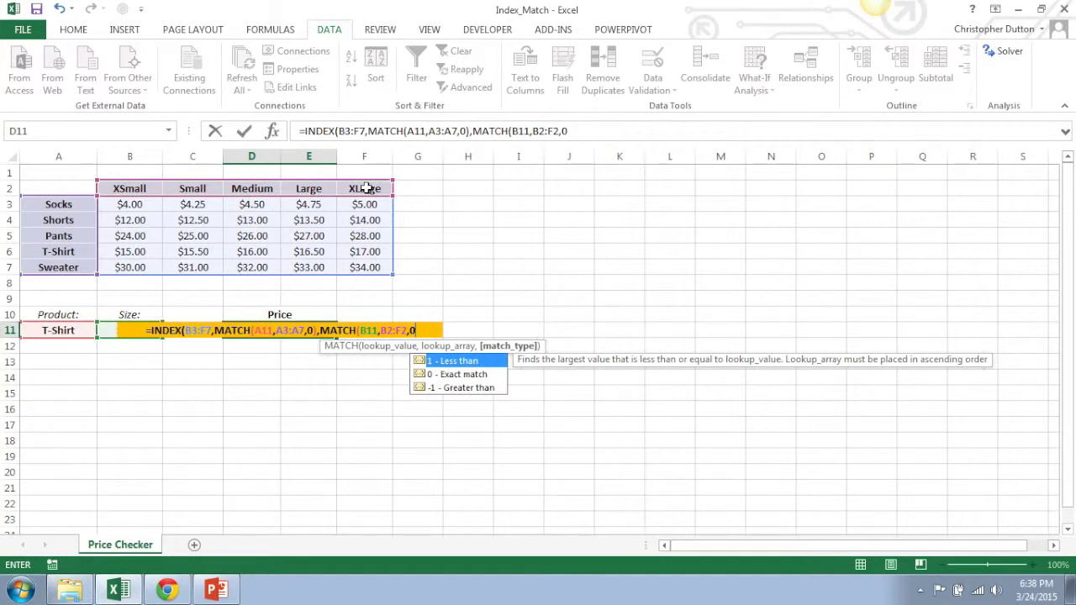
pyautogui.write(')')
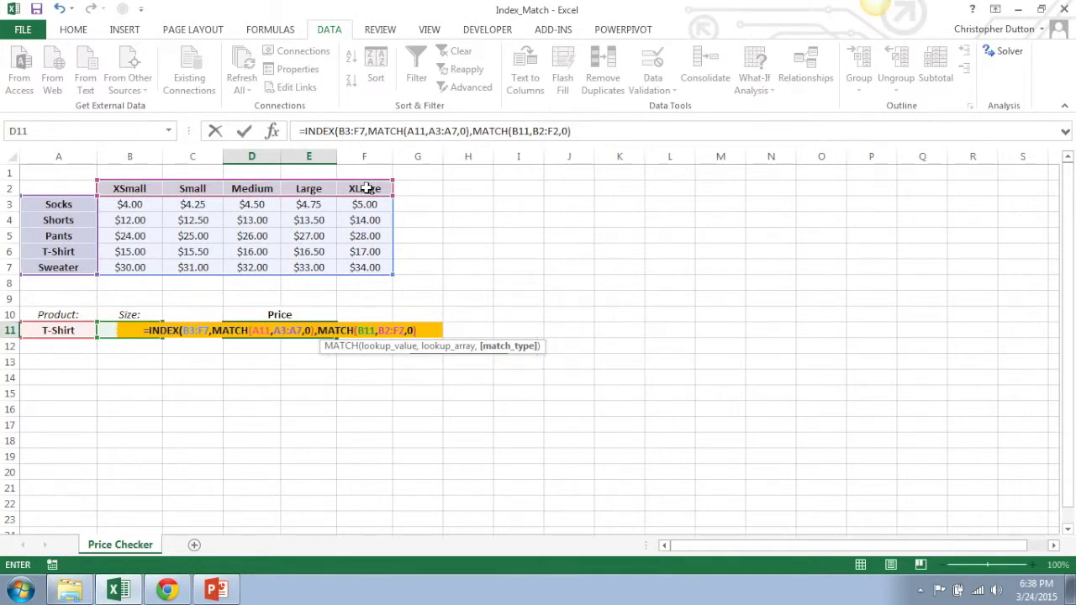
pyautogui.write(')')
pyautogui.press('Return')
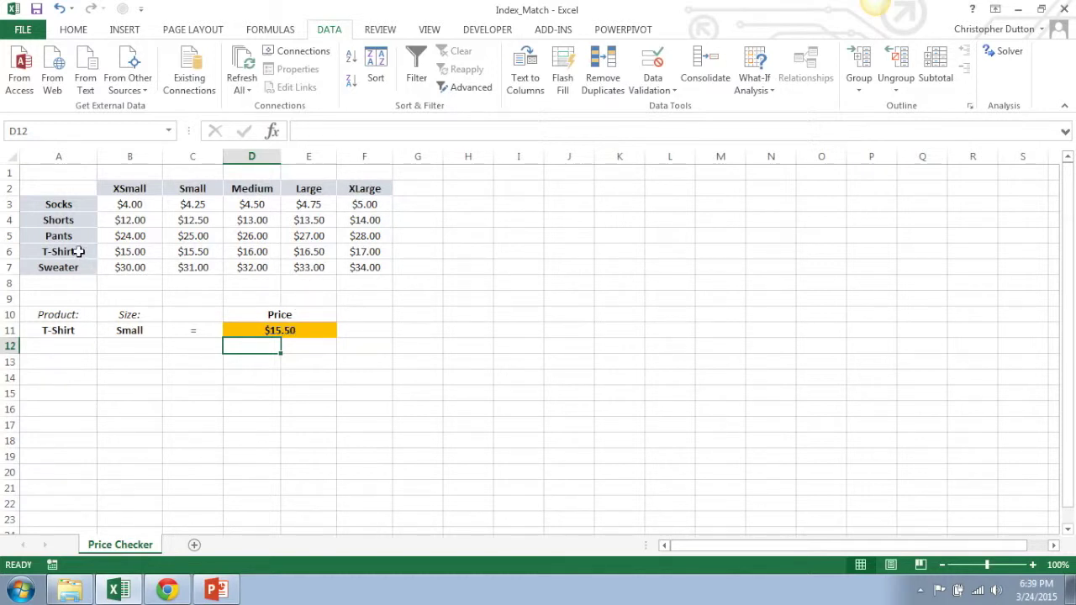
# - Set the product to Shorts and size to Large, then check D11's $13.50 formula
pyautogui.click(91, 333)
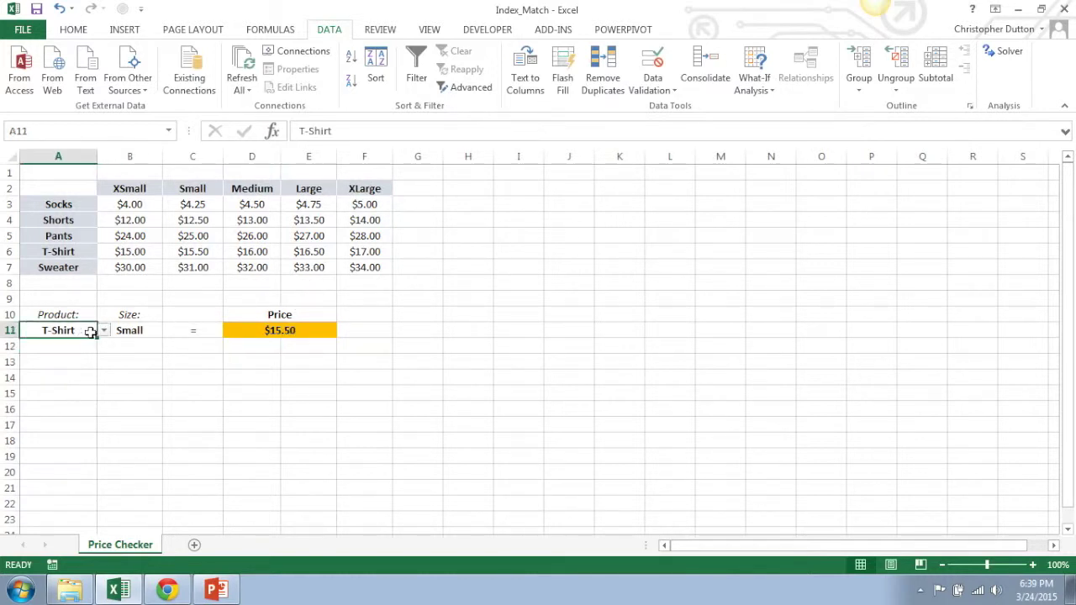
pyautogui.click(104, 331)
pyautogui.click(83, 353)
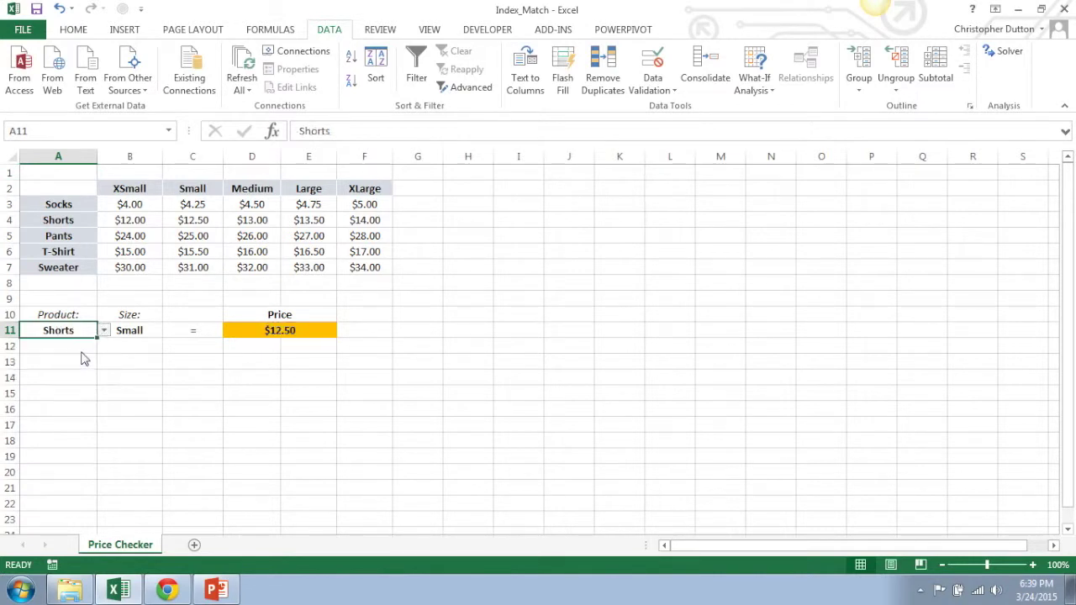
pyautogui.click(140, 331)
pyautogui.click(169, 331)
pyautogui.click(133, 376)
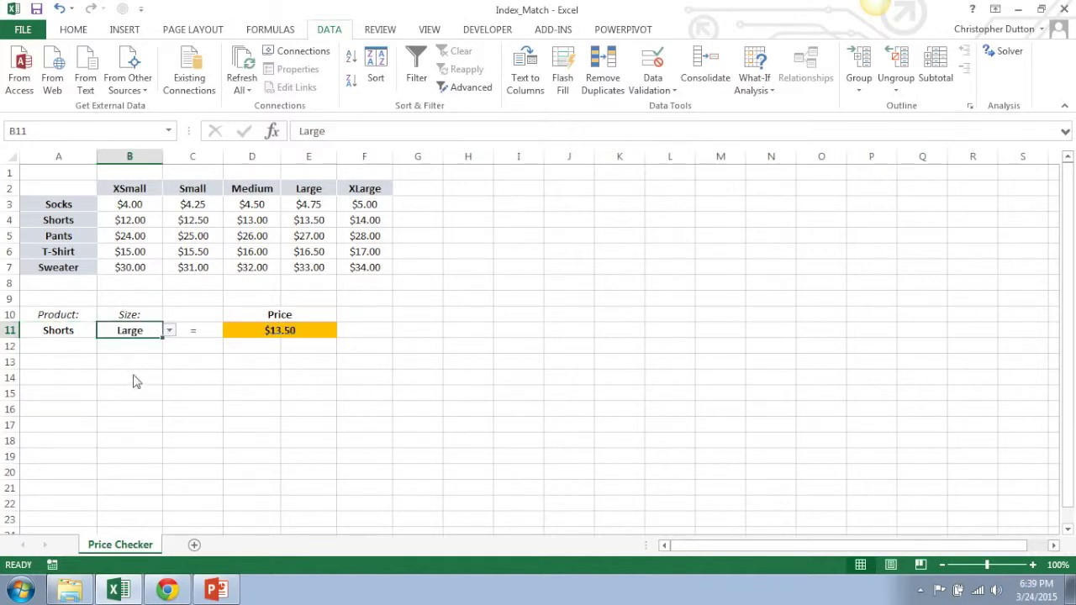
pyautogui.click(277, 340)
pyautogui.click(279, 333)
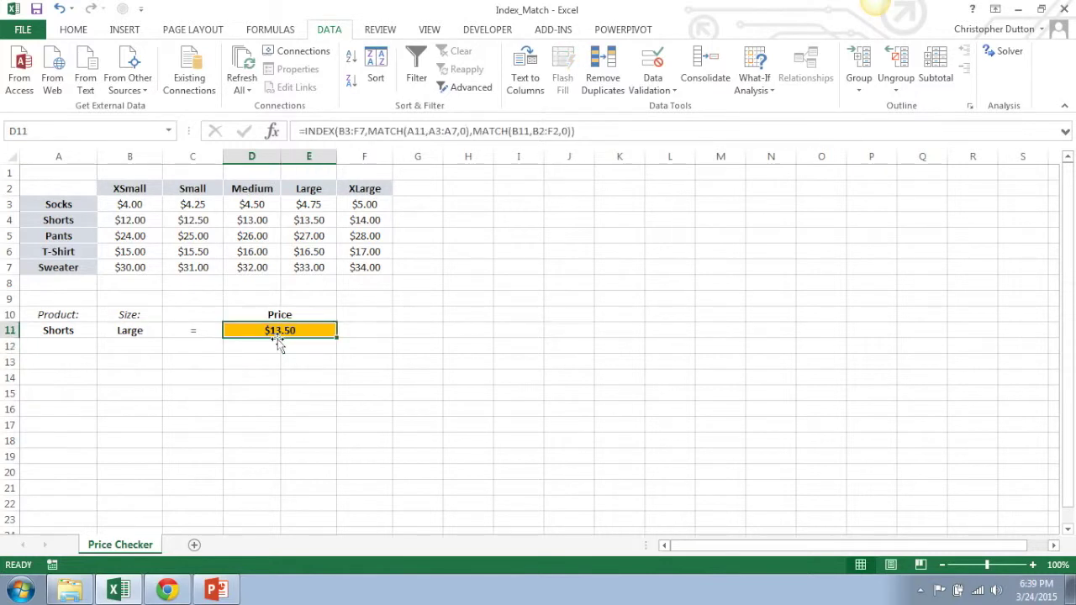